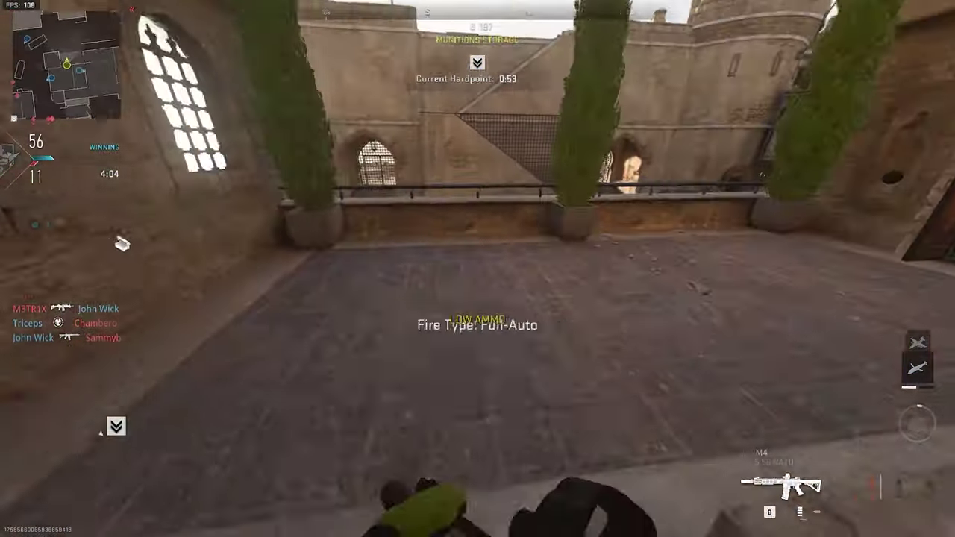
key("w")
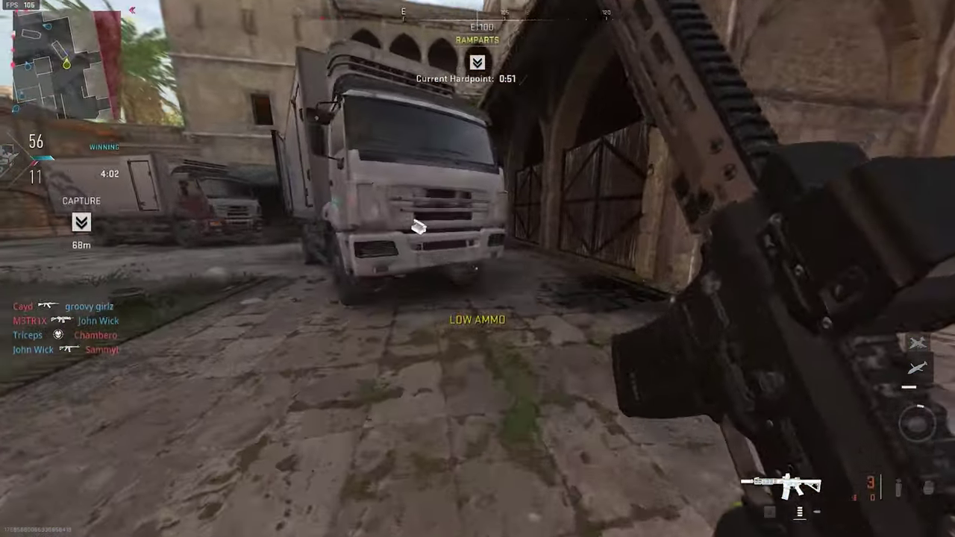
key("w")
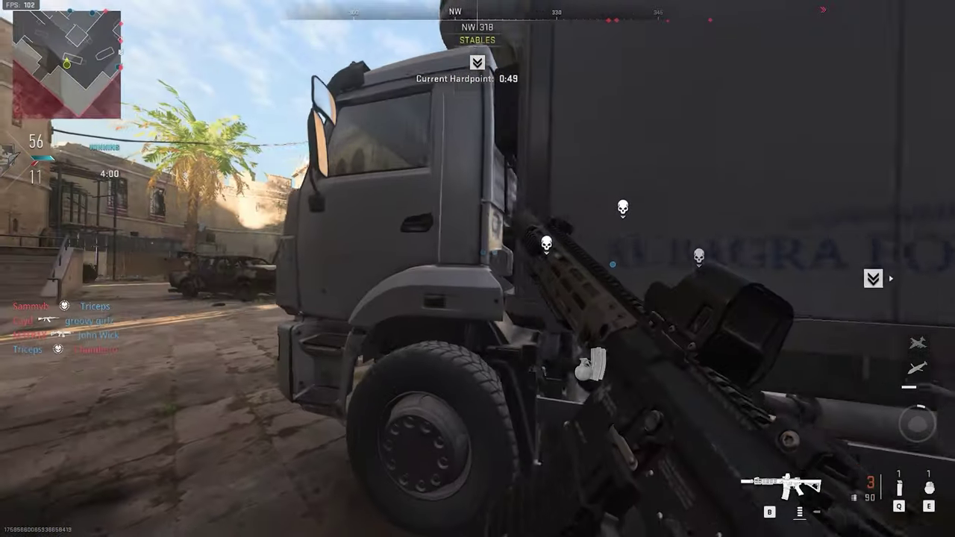
key("w")
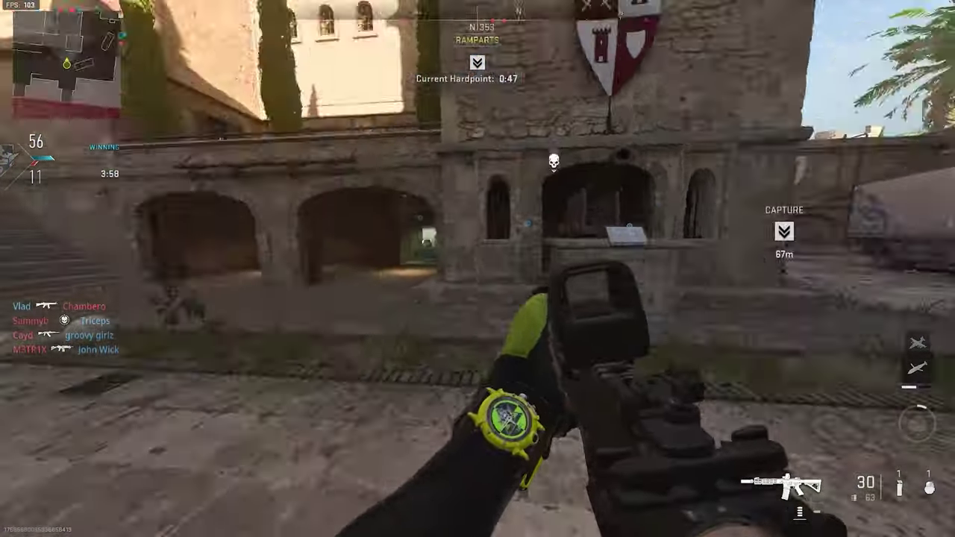
key("w")
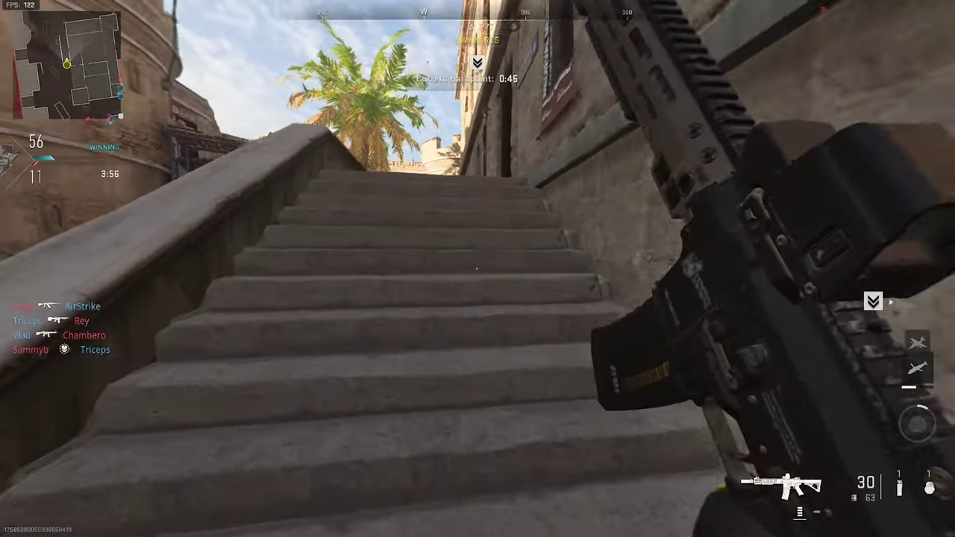
key("w")
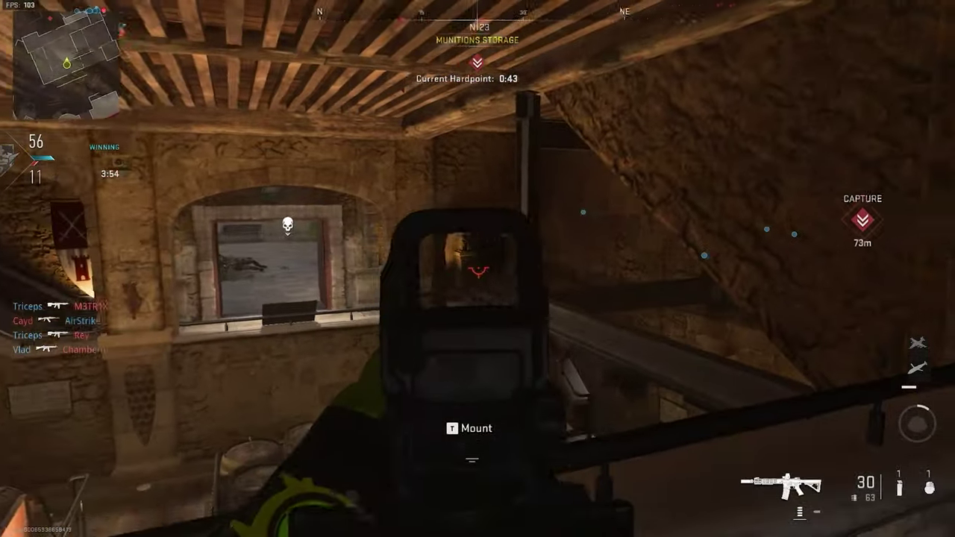
key("w")
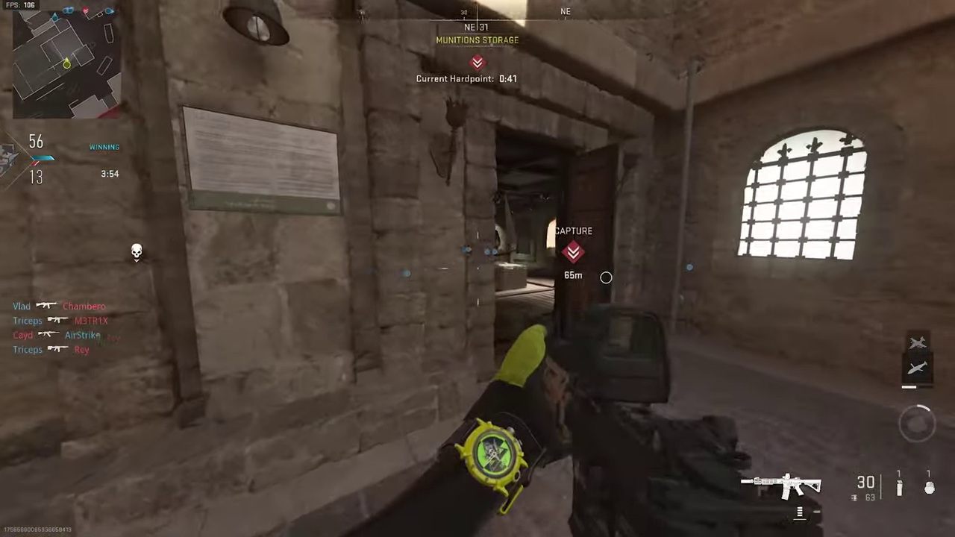
right_click(477, 268)
left_click(477, 269)
left_click(477, 268)
key("w")
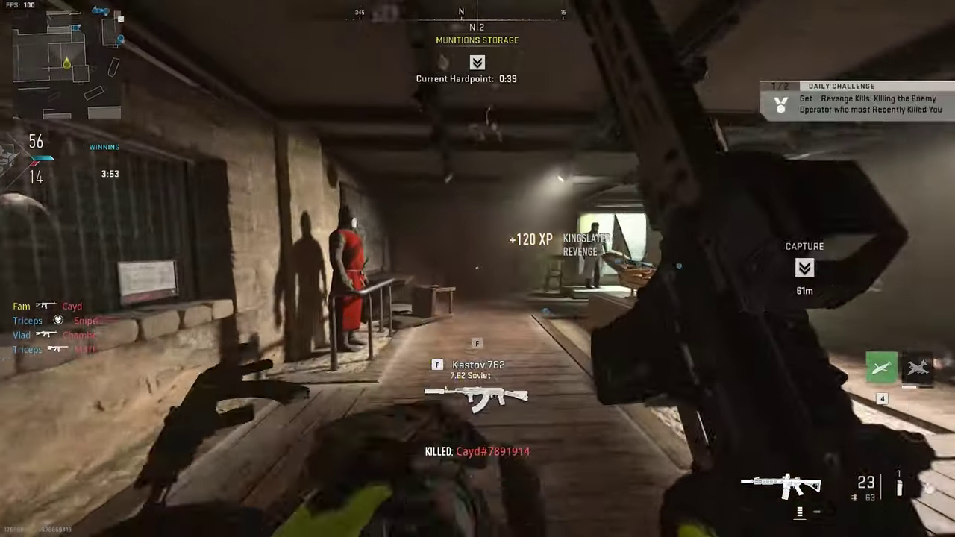
key("w")
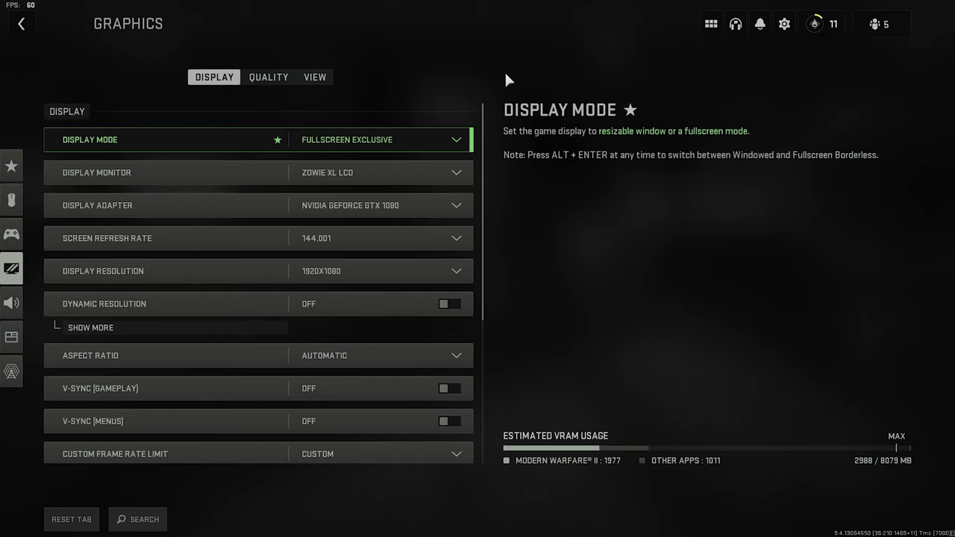
Review the display settings, including the display mode, the expanded custom frame rate limits and the remaining options down to Focused Mode.
left_click(416, 142)
left_click(361, 146)
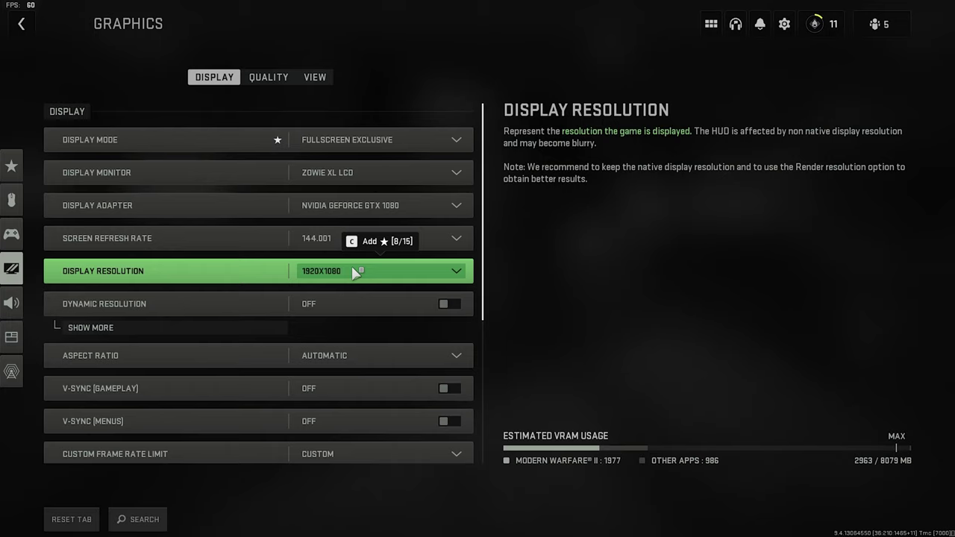
scroll(160, 301, "down", 2)
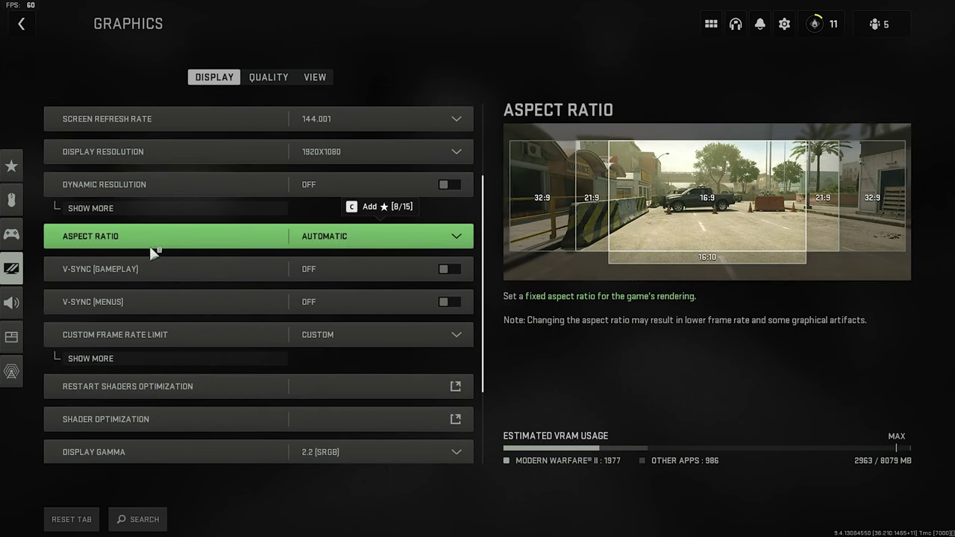
scroll(147, 253, "down", 2)
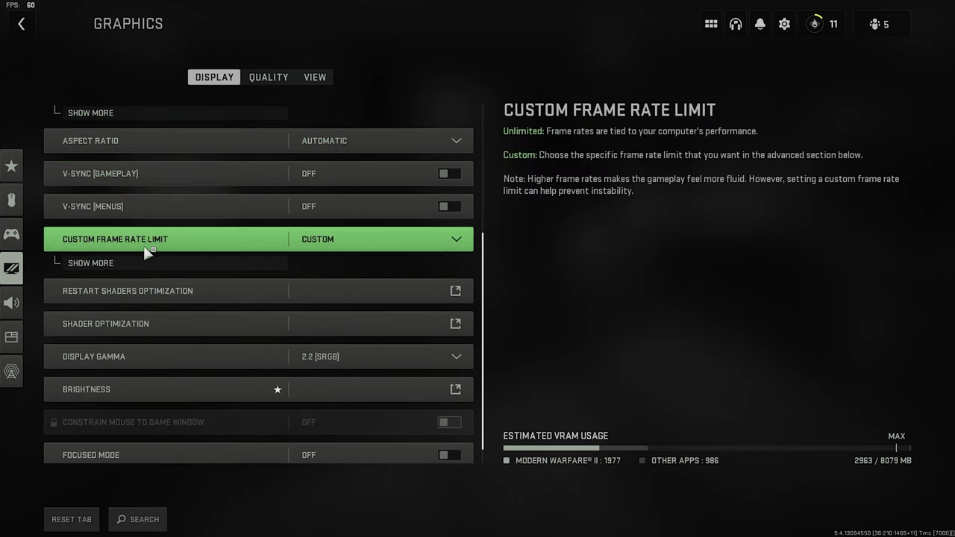
left_click(154, 265)
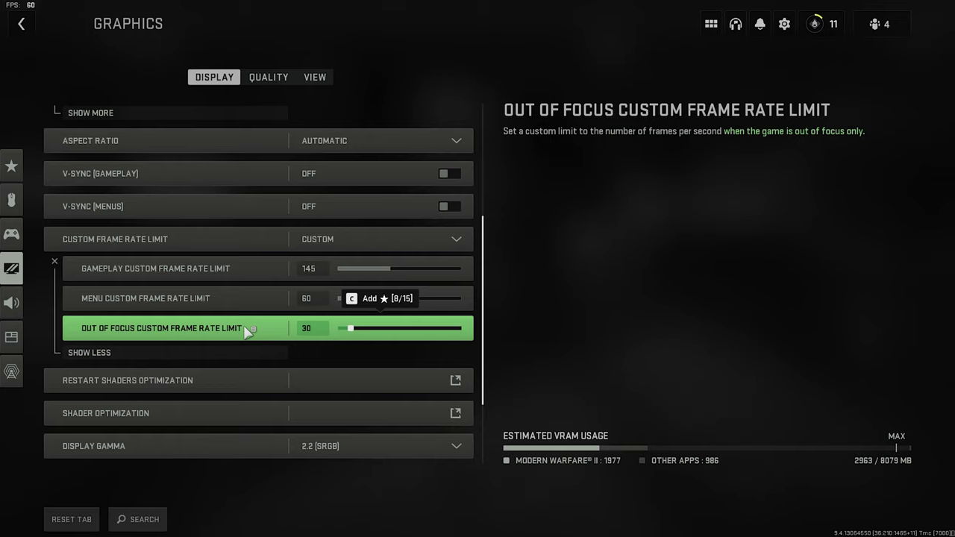
scroll(234, 337, "down", 3)
left_click(158, 366)
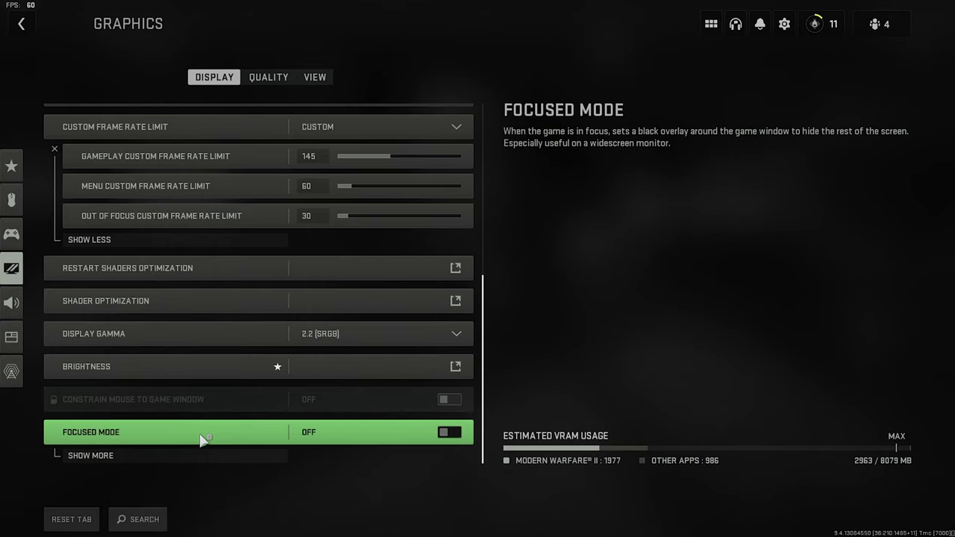
Open the graphics quality settings and select NVIDIA Image Scaling as the upscaling/sharpening method.
left_click(268, 77)
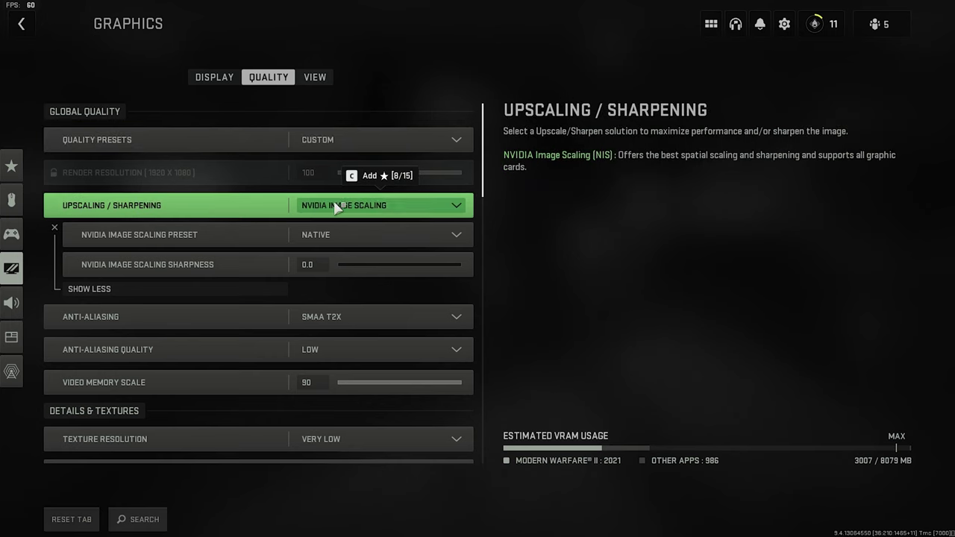
left_click(396, 207)
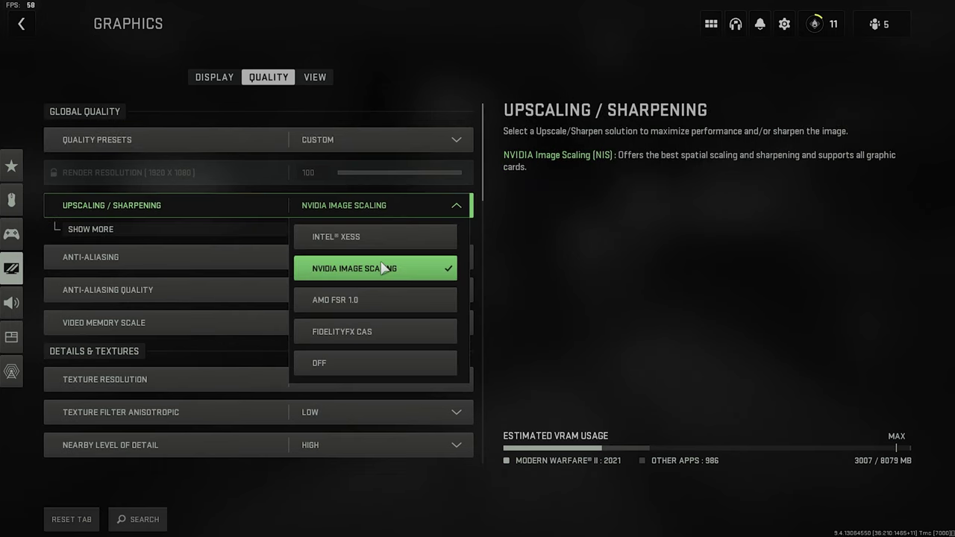
left_click(388, 267)
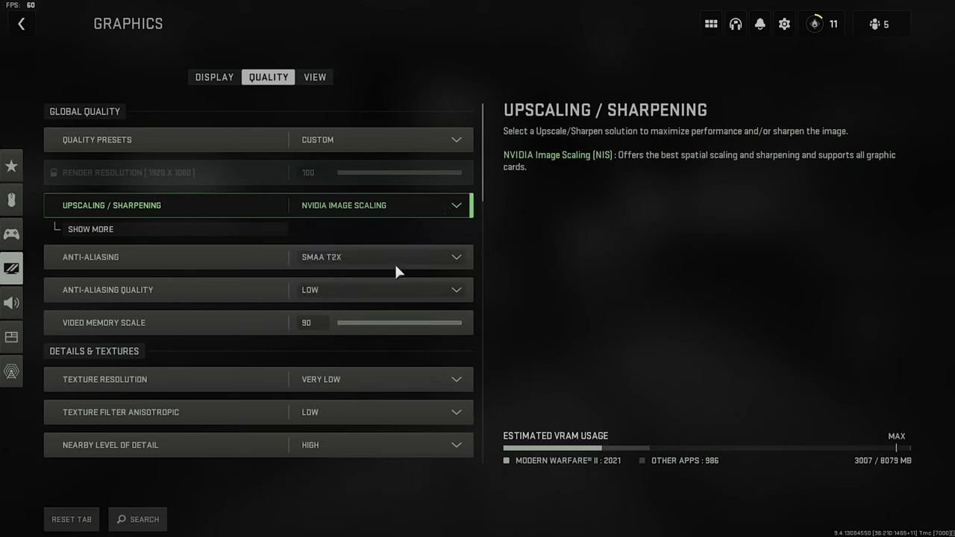
Expand the upscaling options and set the NVIDIA Image Scaling preset to Native.
left_click(243, 228)
left_click(418, 237)
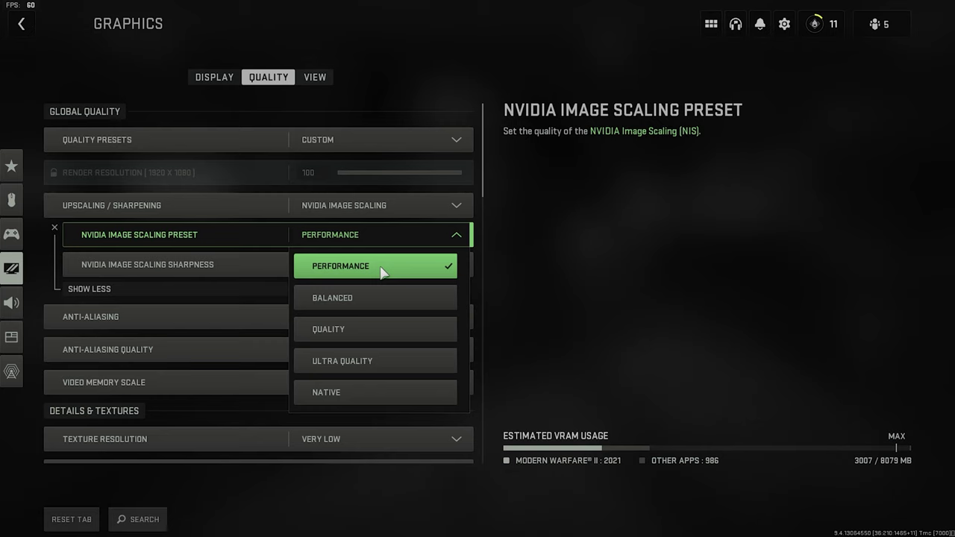
left_click(312, 400)
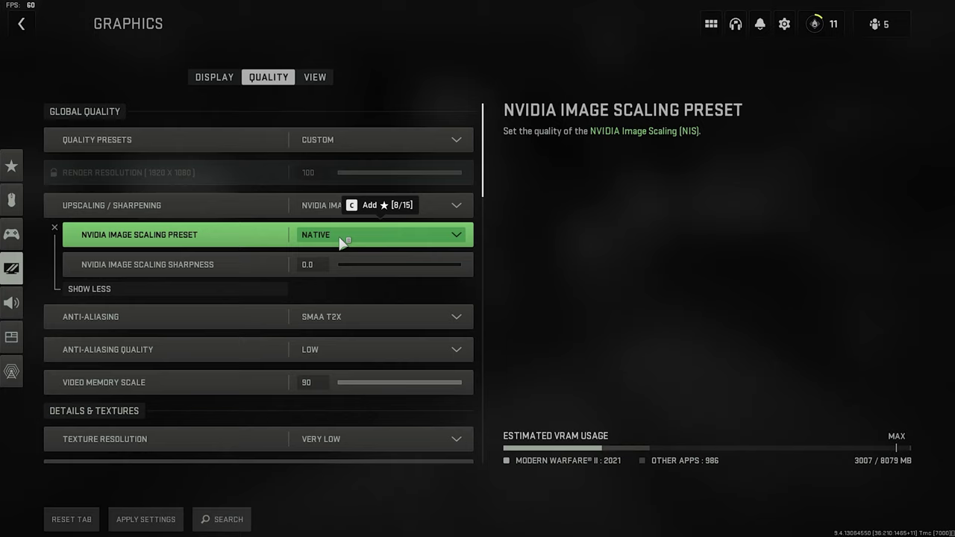
left_click(339, 238)
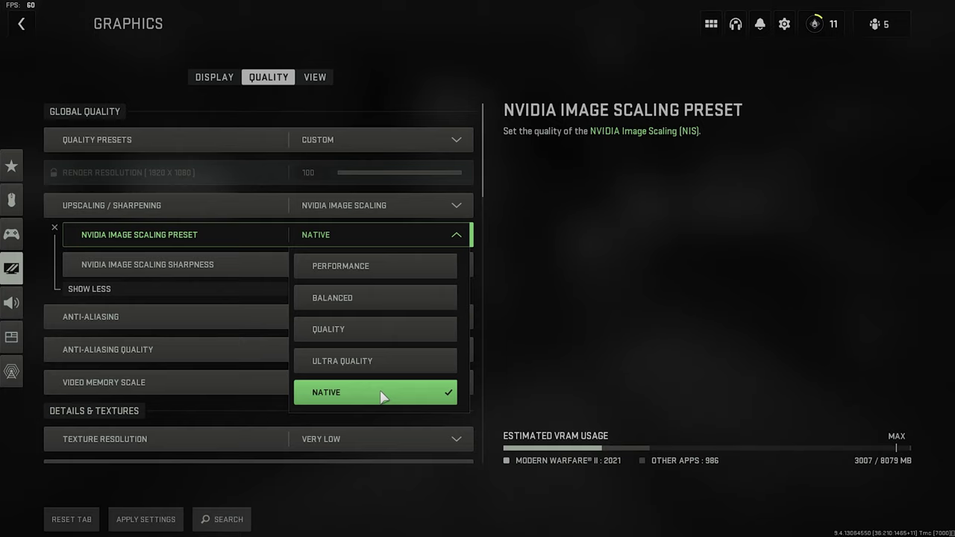
left_click(400, 234)
In the shadow and lighting settings, set Screen Space Shadows to Off and Spot Shadow Quality to Low.
scroll(468, 193, "down", 3)
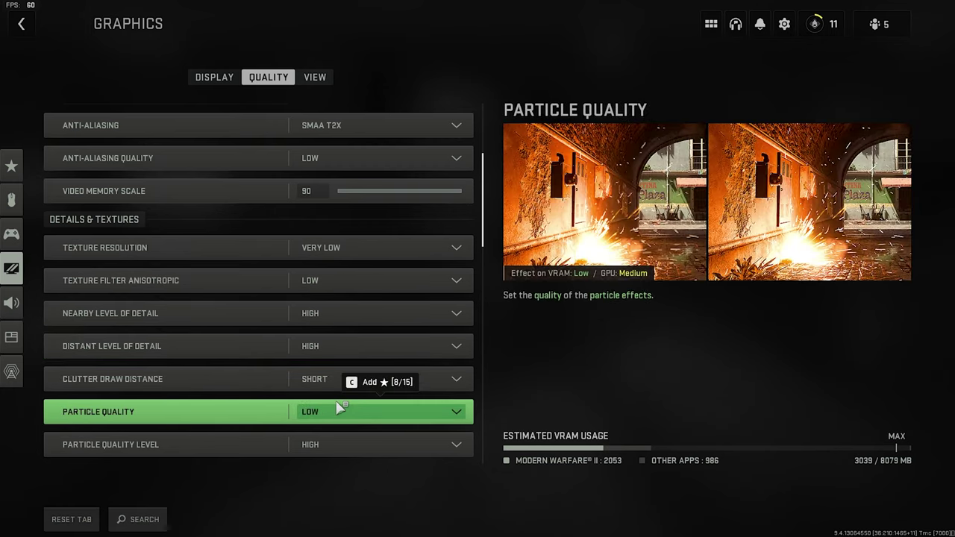
scroll(339, 388, "down", 3)
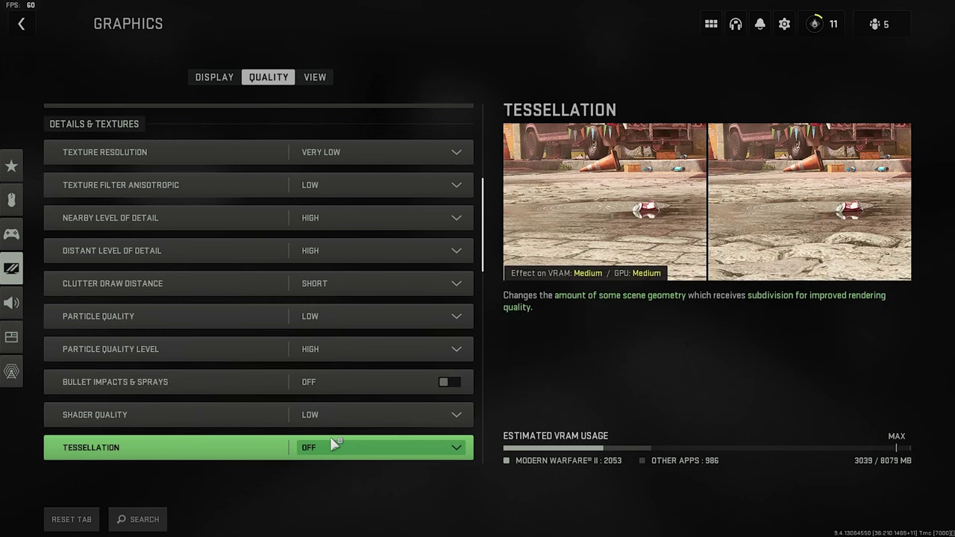
scroll(332, 440, "down", 4)
scroll(332, 443, "down", 5)
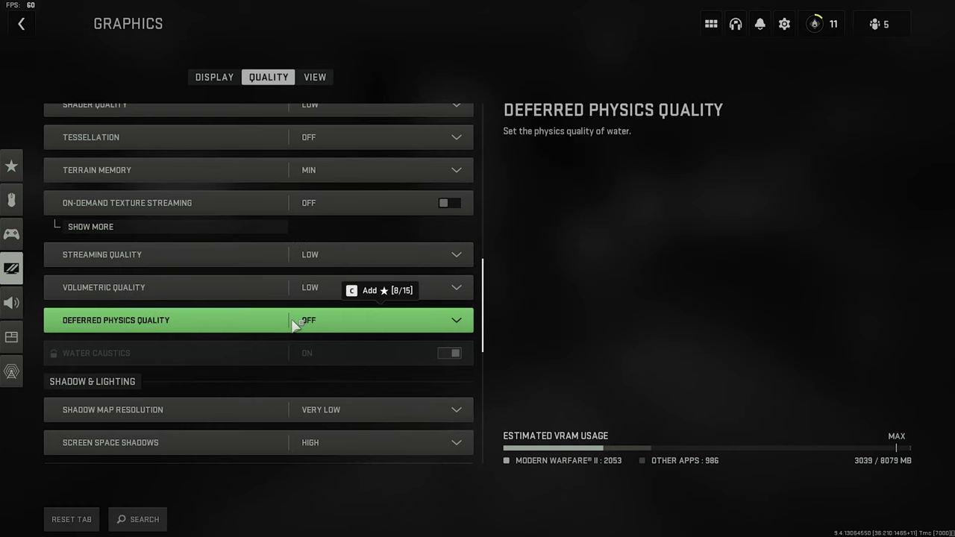
scroll(292, 323, "down", 6)
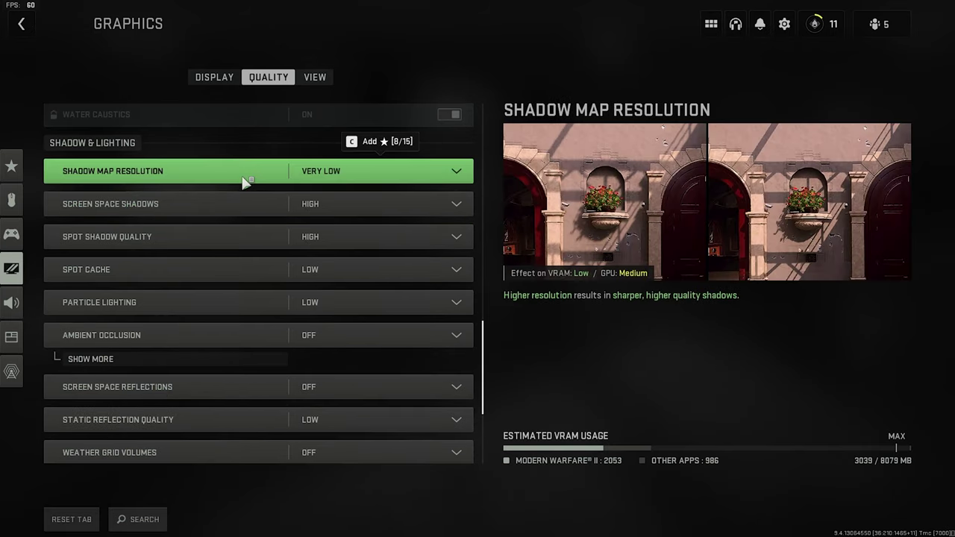
left_click(390, 204)
left_click(340, 240)
left_click(335, 265)
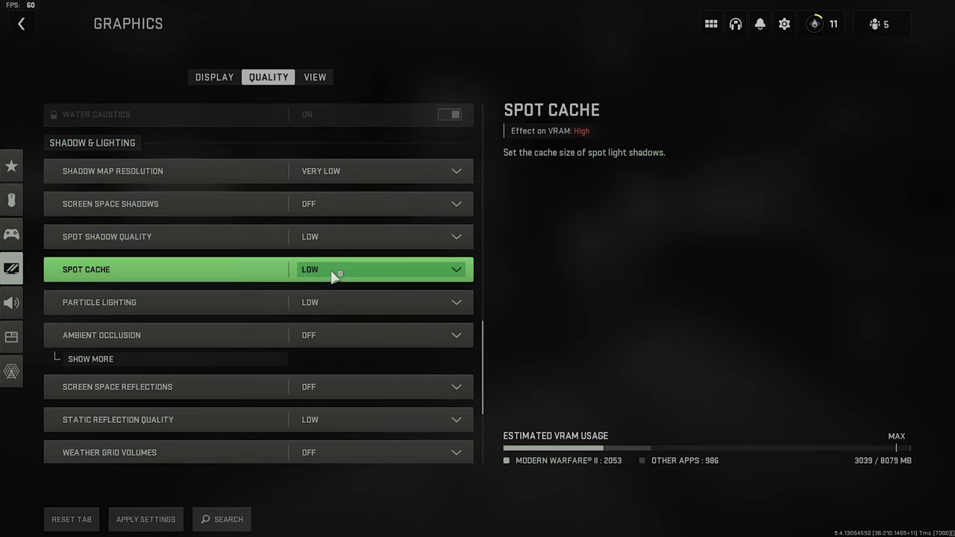
Set NVIDIA Reflex Low Latency to On, and apply the unsaved graphics settings while switching to the view settings.
mouse_move(485, 329)
left_mouse_down()
mouse_move(487, 113)
mouse_move(477, 198)
mouse_move(486, 326)
left_mouse_up()
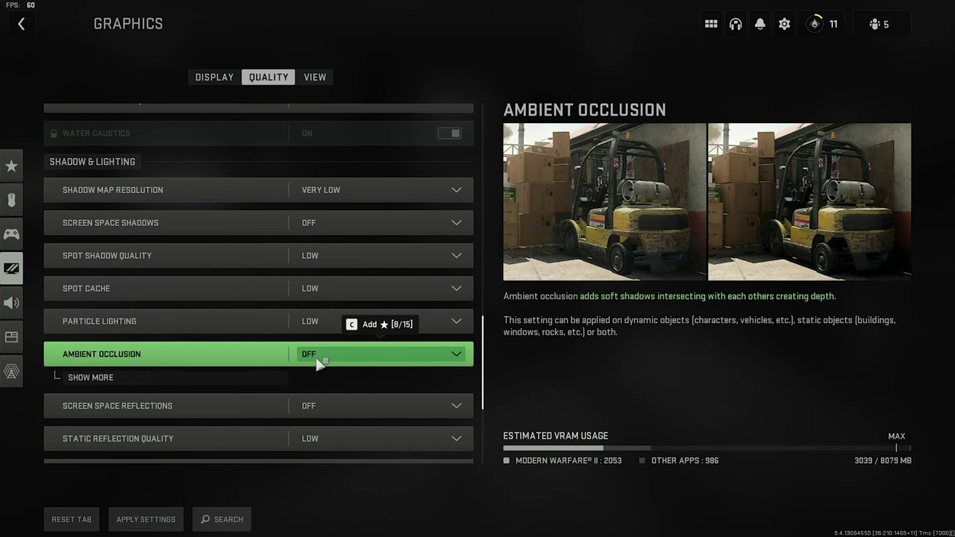
scroll(316, 358, "down", 5)
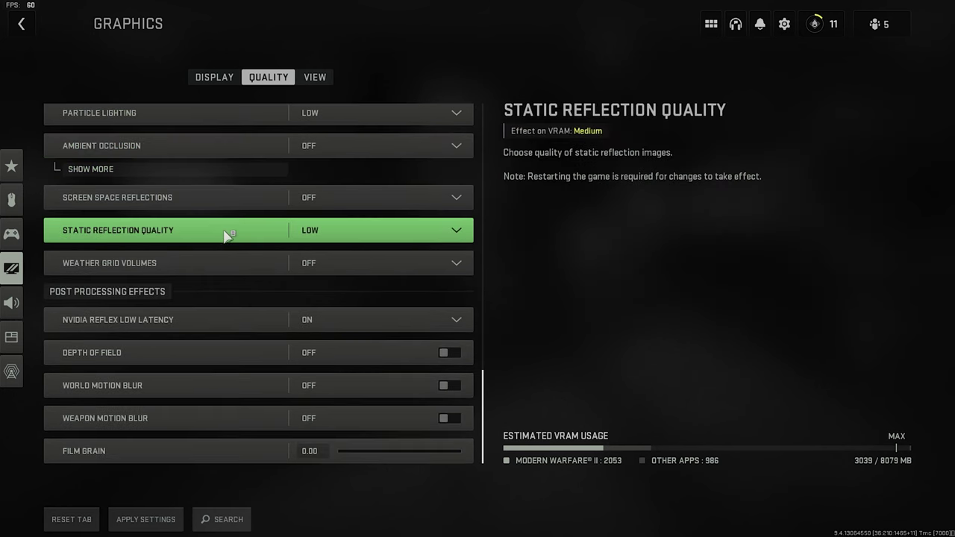
mouse_move(204, 206)
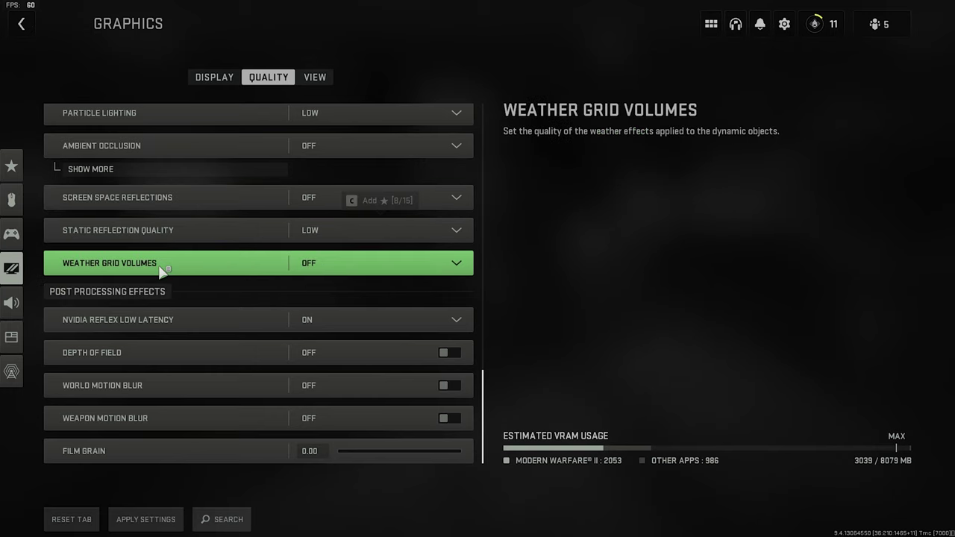
left_click(433, 319)
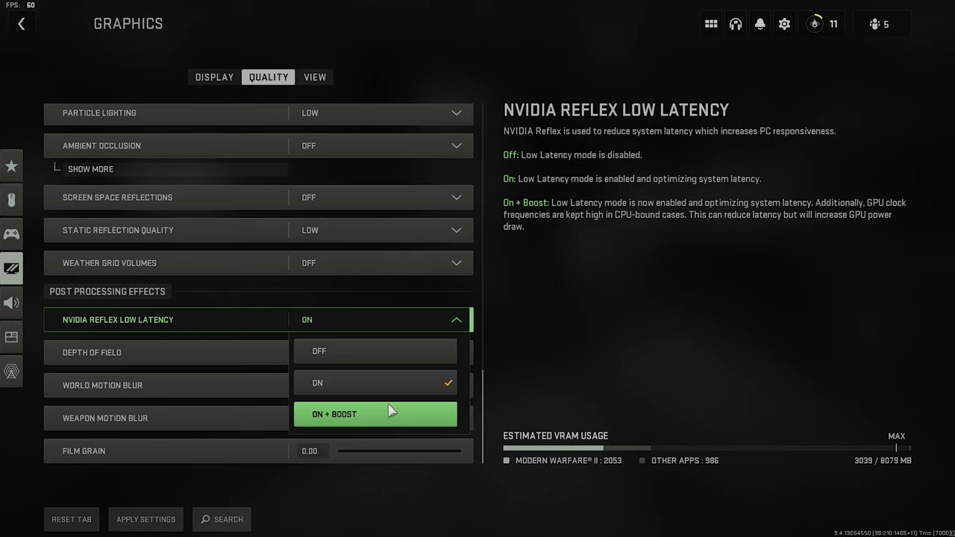
left_click(373, 383)
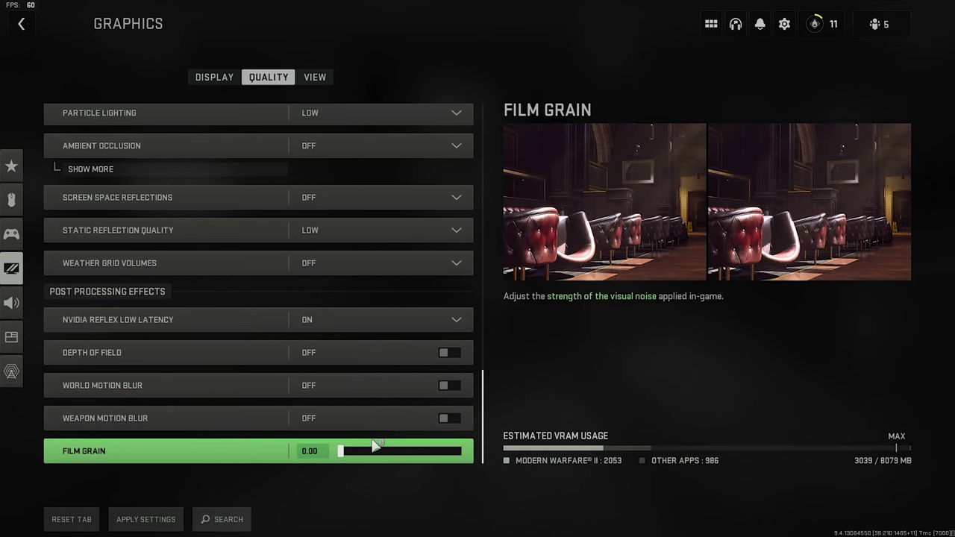
left_click(311, 79)
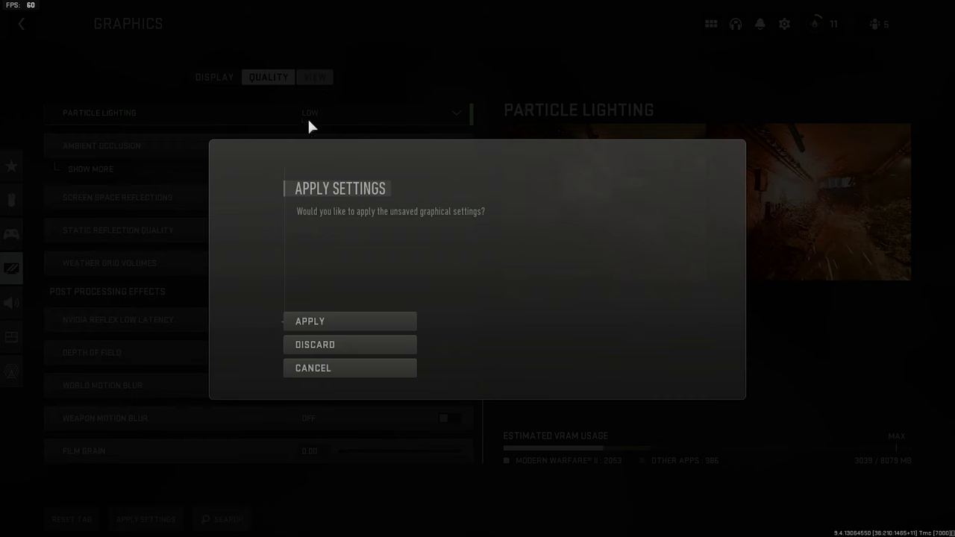
left_click(328, 321)
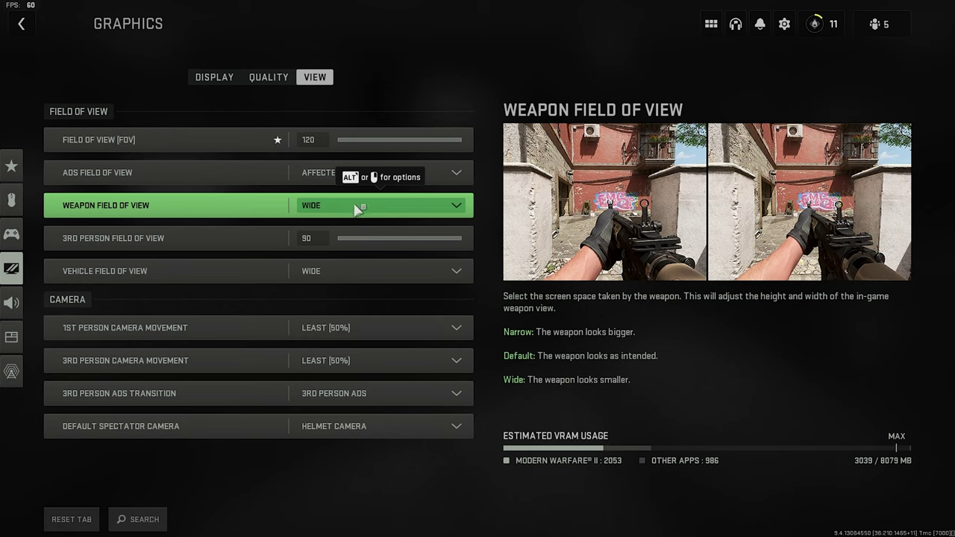
Check the Weapon Field of View options without changing them and return to the display settings.
left_click(355, 213)
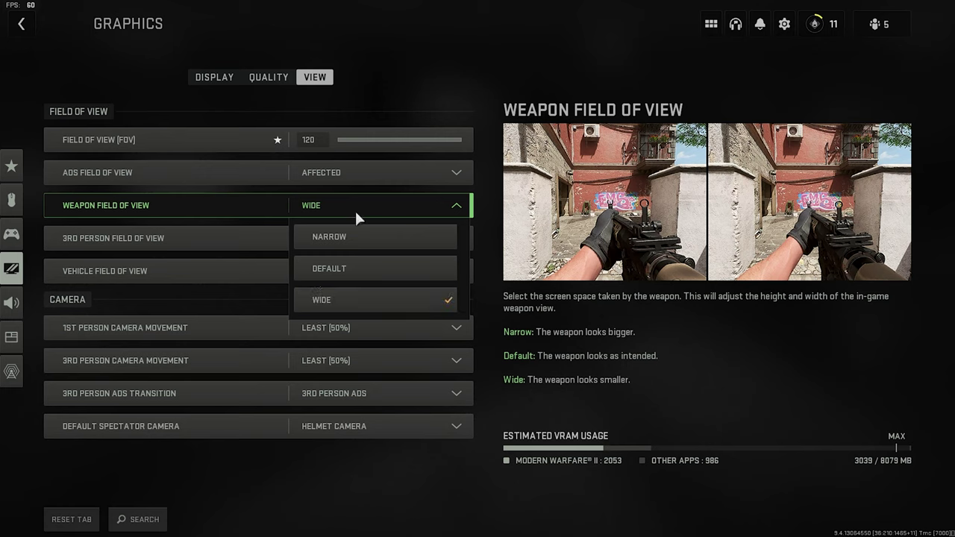
left_click(443, 207)
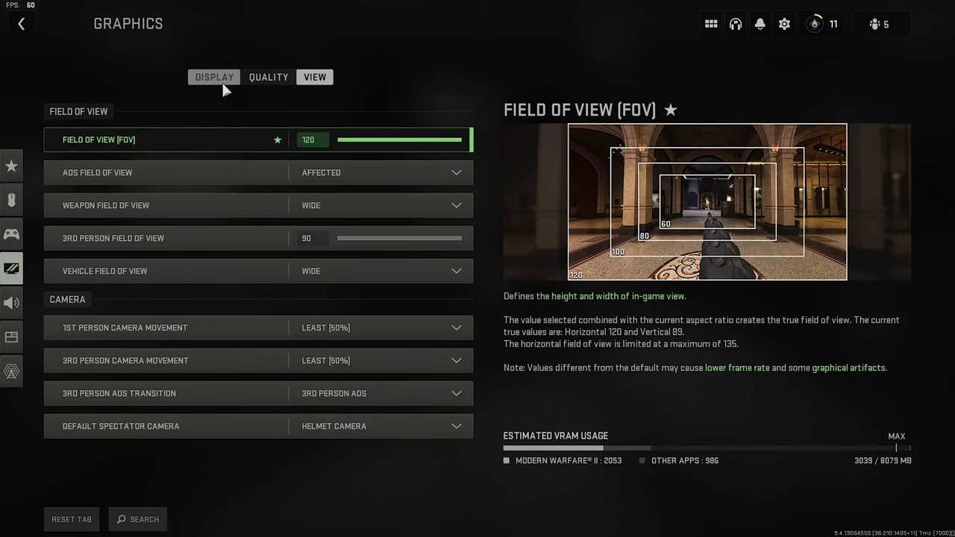
left_click(221, 81)
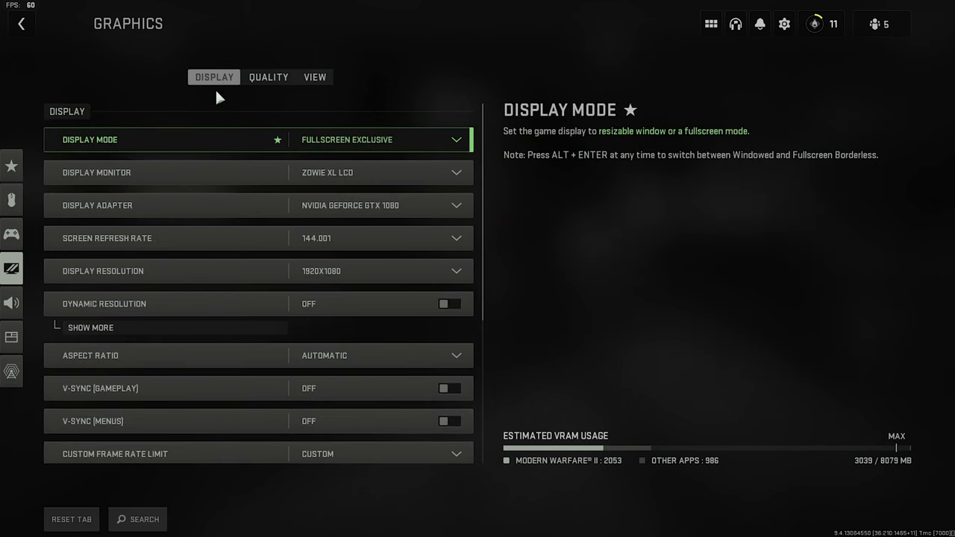